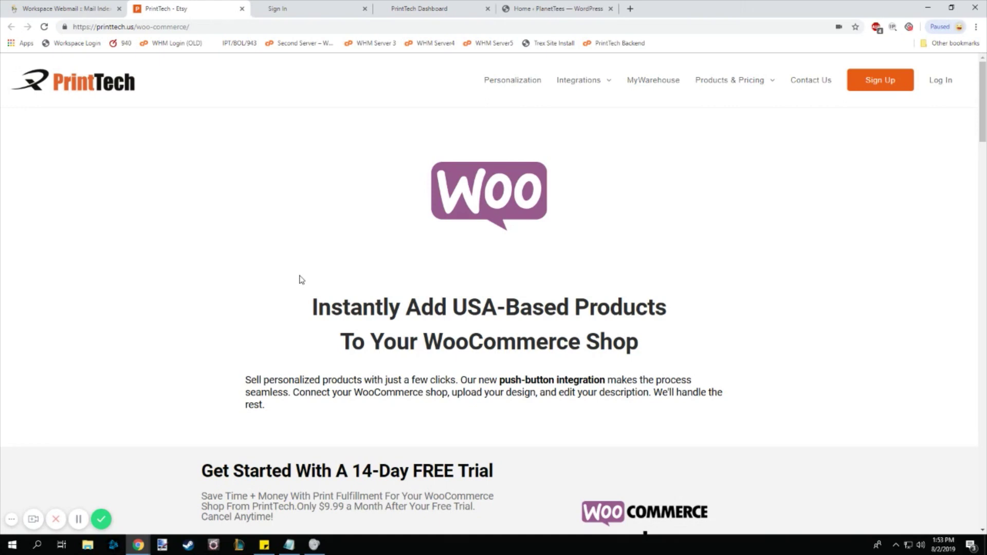
# - Go from the sign-in tab to the PrintTech dashboard and list your saved products
pyautogui.click(310, 12)
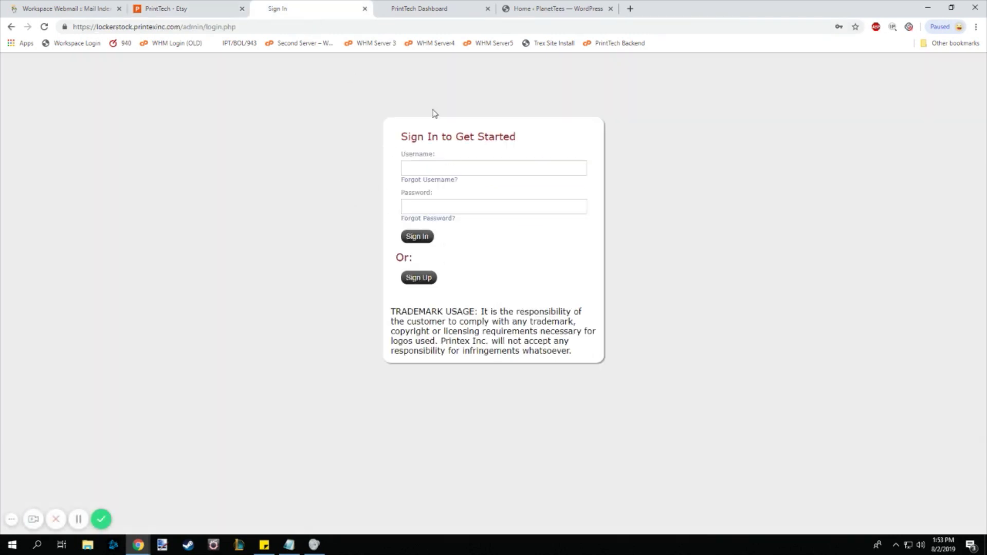
pyautogui.click(419, 9)
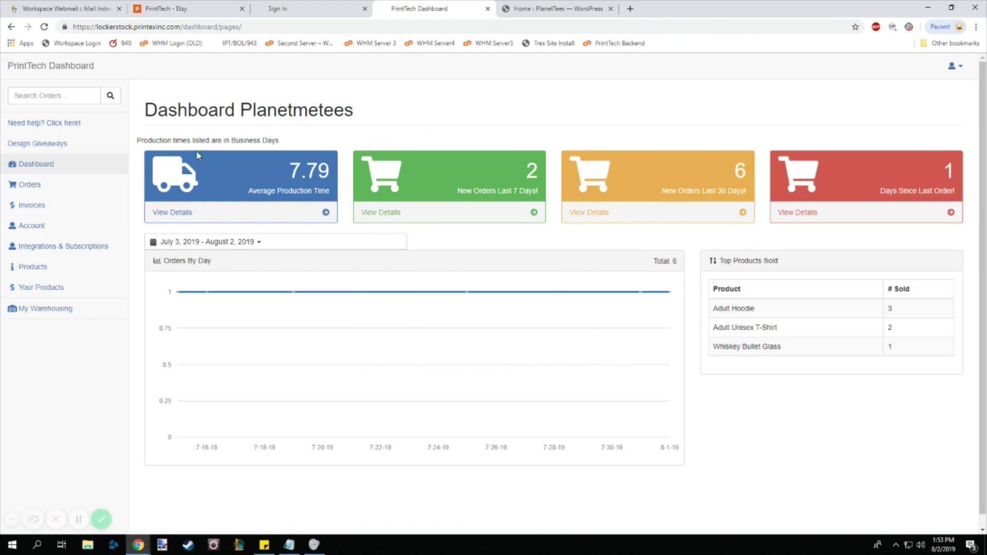
pyautogui.click(63, 291)
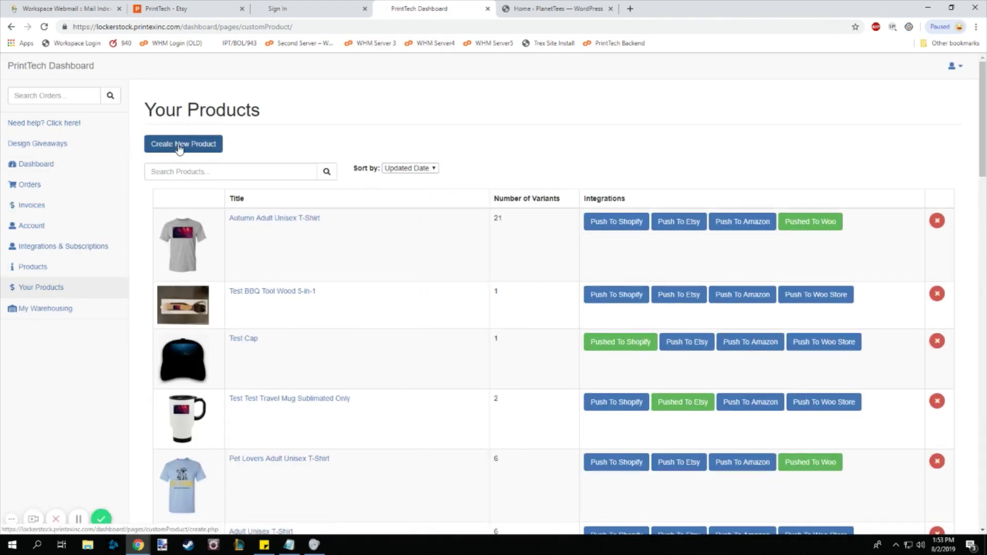
# - Start a new product with Adult Unisex T-Shirt as the base product
pyautogui.click(179, 146)
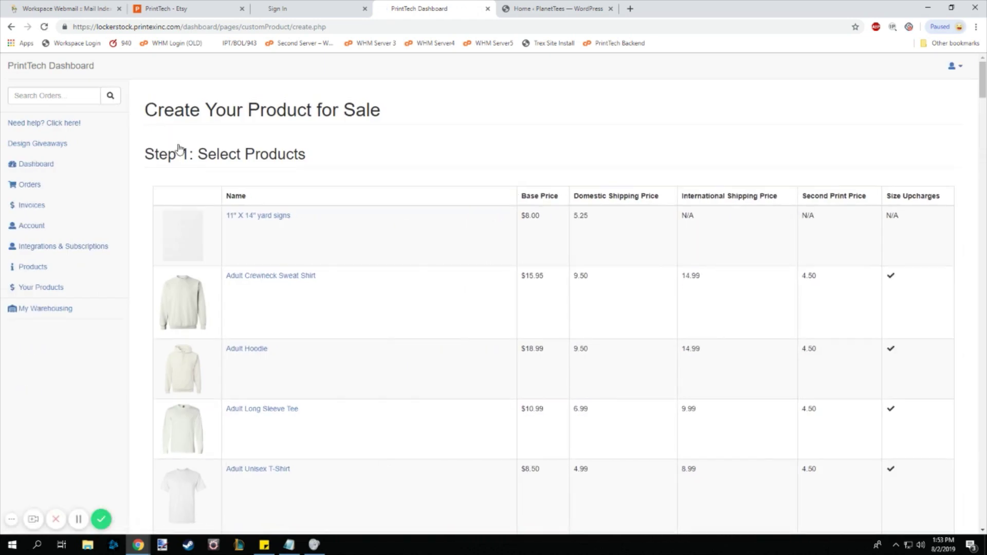
pyautogui.scroll(-20, 262, 149)
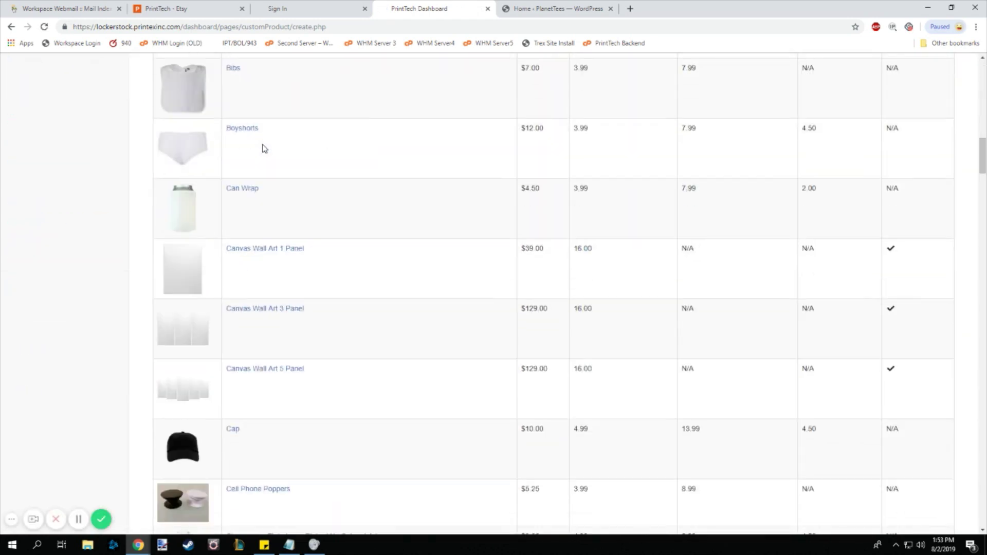
pyautogui.scroll(10, 292, 196)
pyautogui.scroll(15, 291, 196)
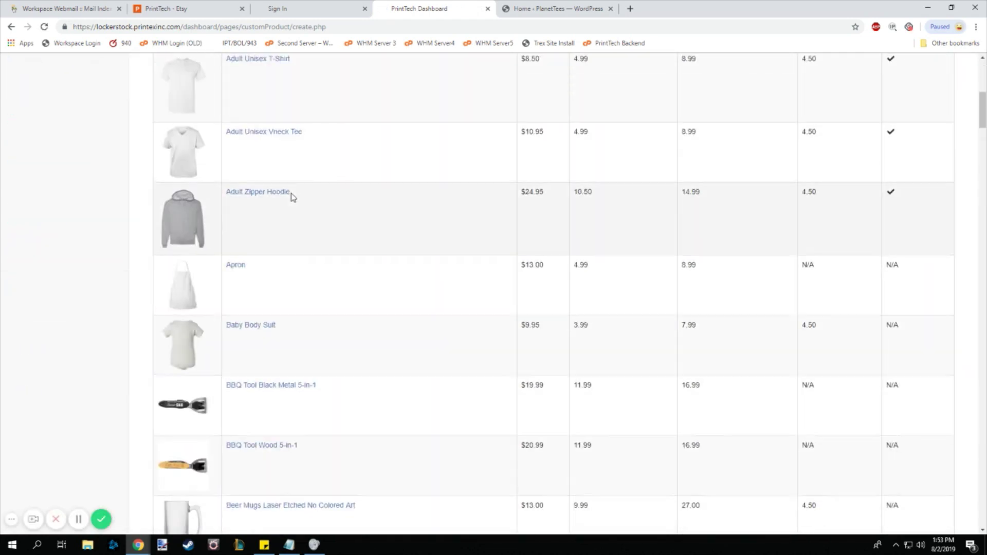
pyautogui.scroll(-2, 362, 391)
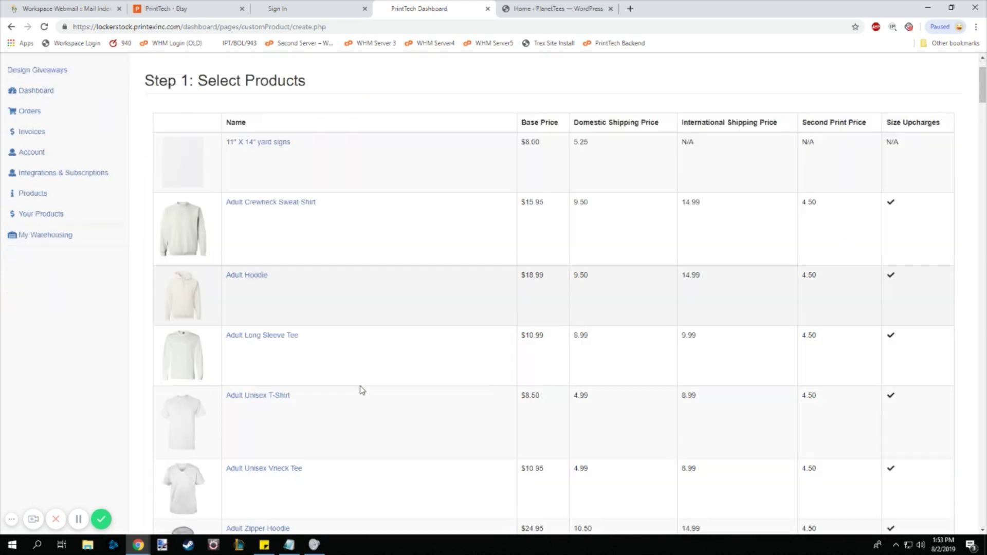
pyautogui.click(277, 368)
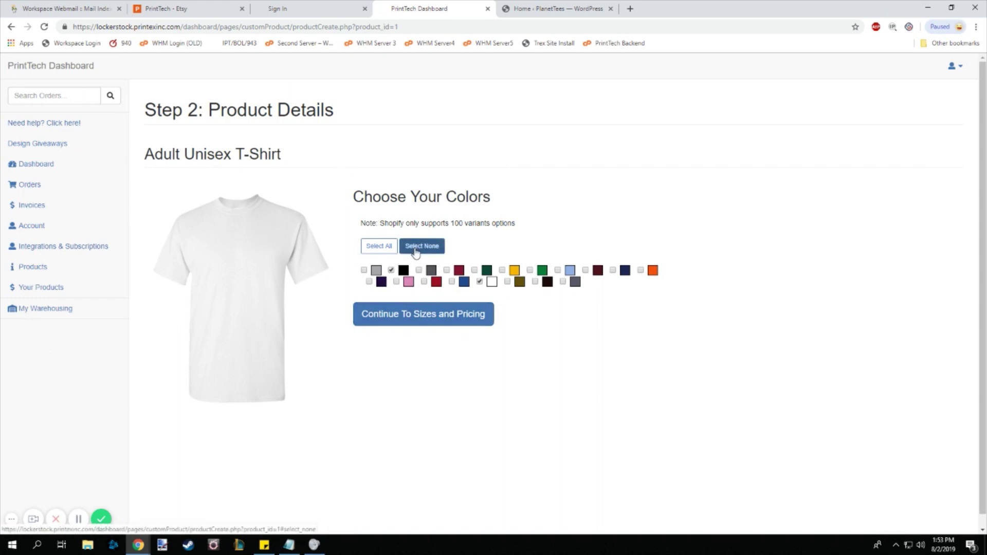
# - Keep only white and grey as shirt colours, then continue to sizes and pricing
pyautogui.click(385, 246)
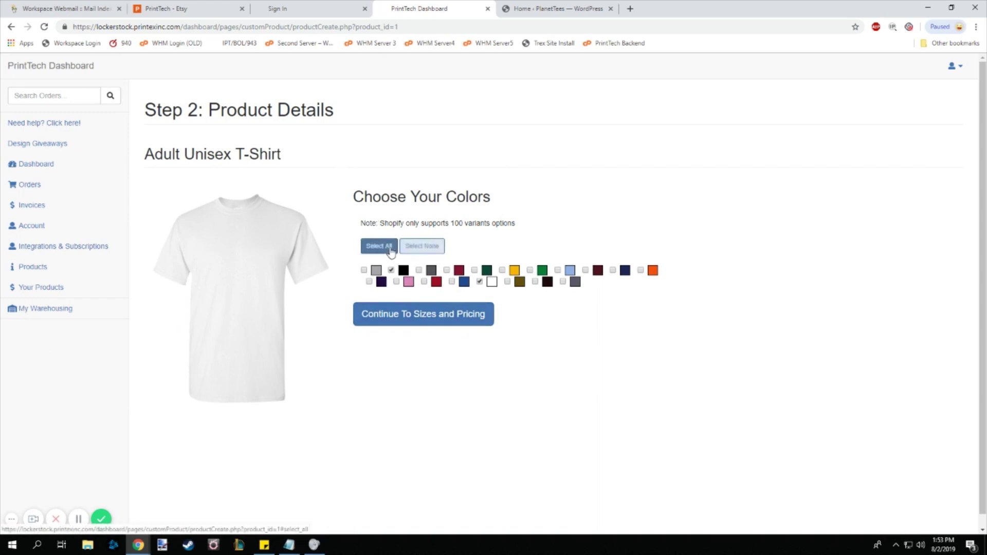
pyautogui.click(425, 248)
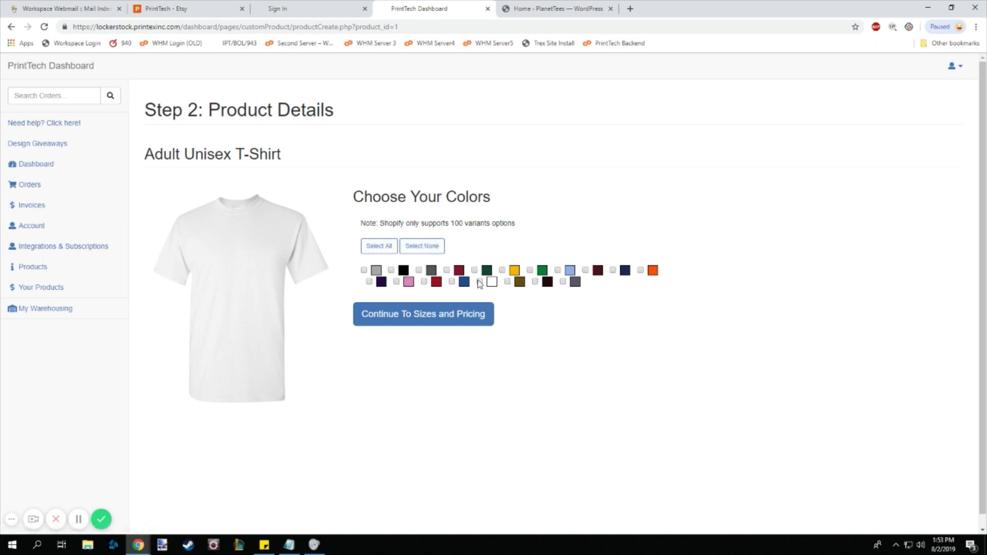
pyautogui.click(479, 282)
pyautogui.click(364, 270)
pyautogui.click(395, 322)
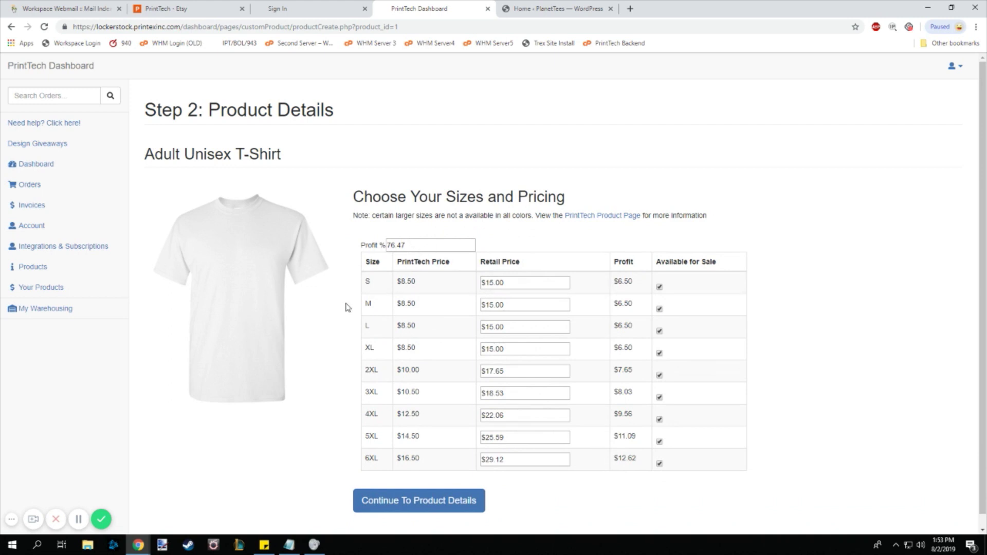
# - Set profit to 90% (retail 16.15–31.35) and stop selling sizes 5XL and 6XL
pyautogui.moveTo(423, 246); pyautogui.dragTo(384, 246)
pyautogui.write('90')
pyautogui.click(531, 284)
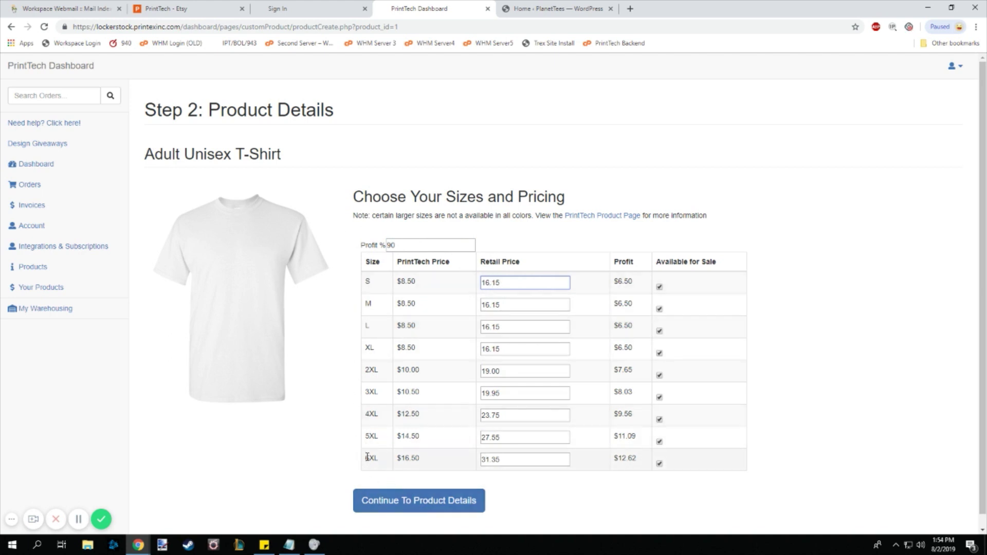
pyautogui.click(659, 464)
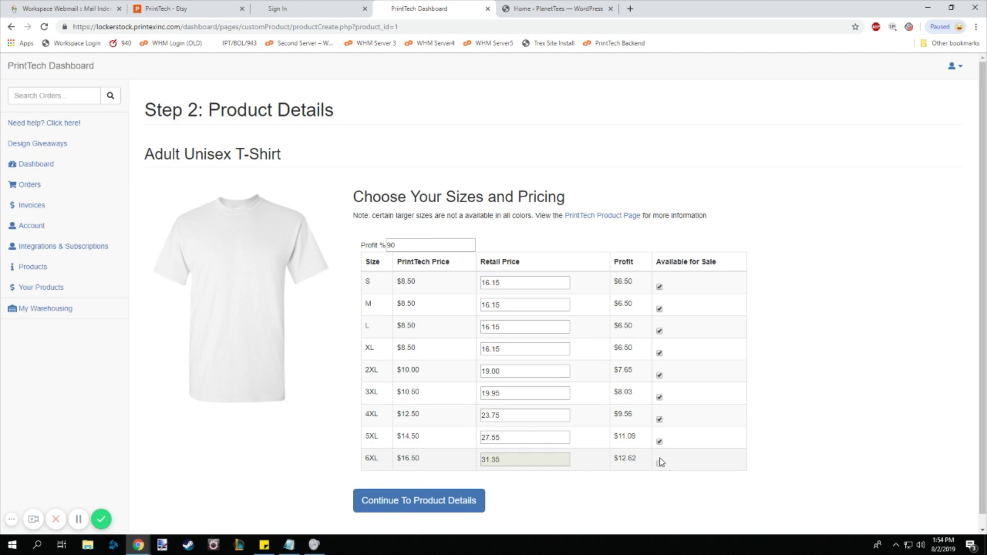
pyautogui.click(660, 441)
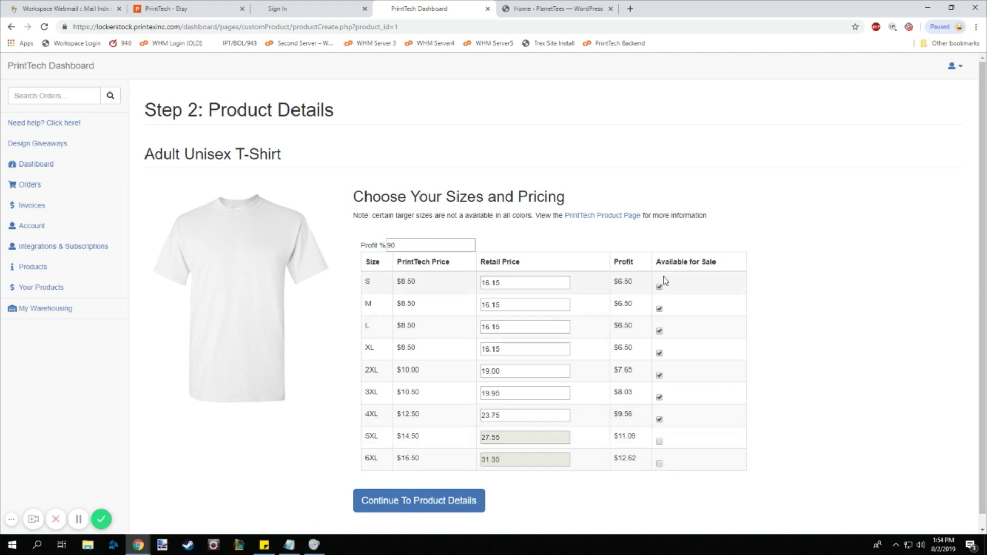
# - Remove the empty bullet after the collar line in the product description
pyautogui.click(459, 503)
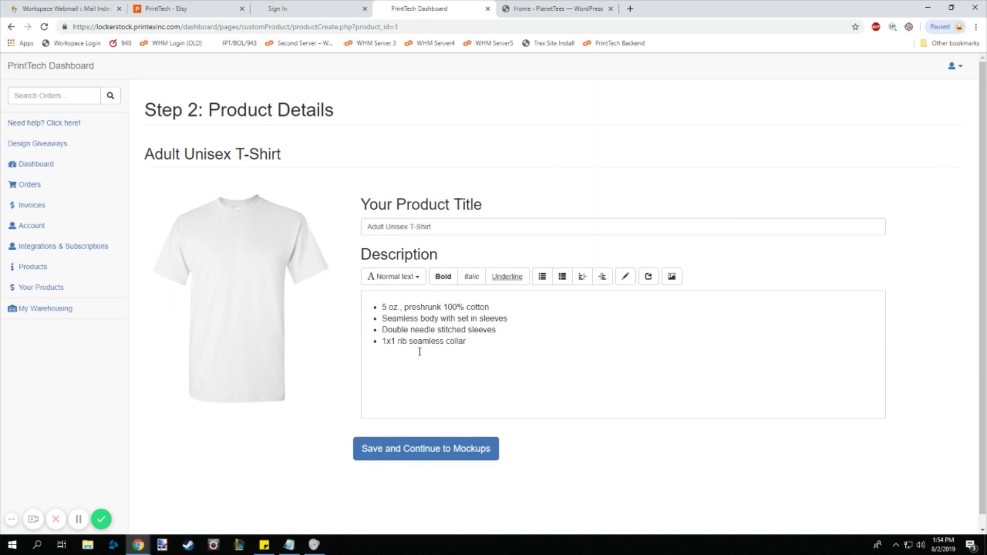
pyautogui.click(473, 341)
pyautogui.press('BackSpace')
# - Retitle the product from Adult Unisex T-Shirt to Santa It's A Long Story Unisex T-Shirt
pyautogui.click(378, 228)
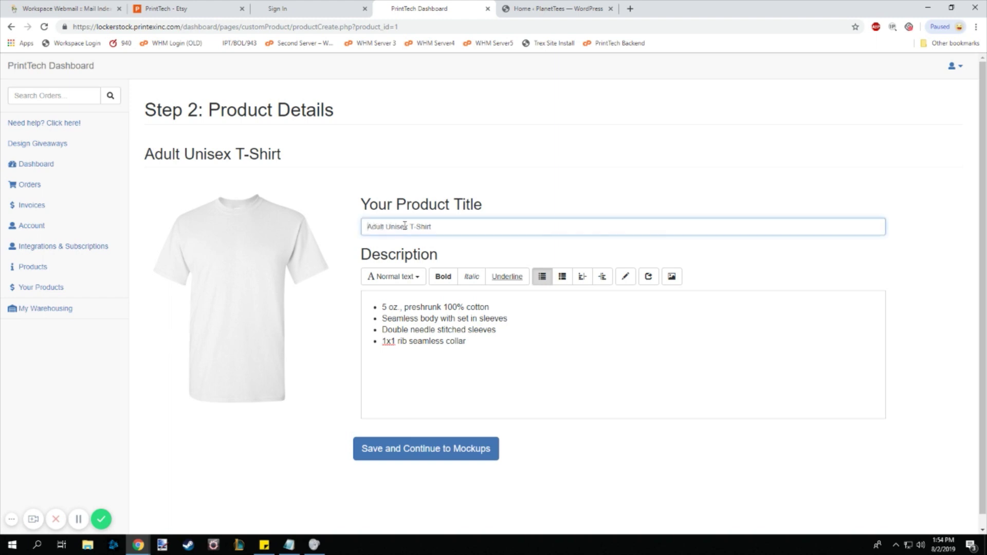
pyautogui.moveTo(384, 227); pyautogui.dragTo(362, 231)
pyautogui.press('BackSpace')
pyautogui.write("Santa It's A Long Story")
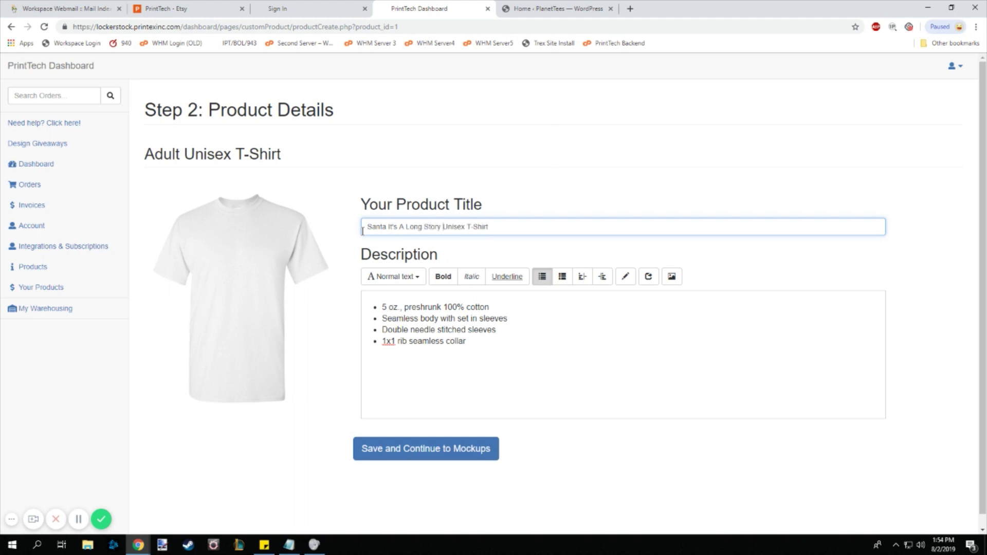
pyautogui.moveTo(442, 227); pyautogui.dragTo(497, 229)
pyautogui.click(500, 226)
pyautogui.moveTo(490, 228); pyautogui.dragTo(444, 230)
# - Save the product details and view the back and front of the Athletic Heather mockup
pyautogui.click(435, 449)
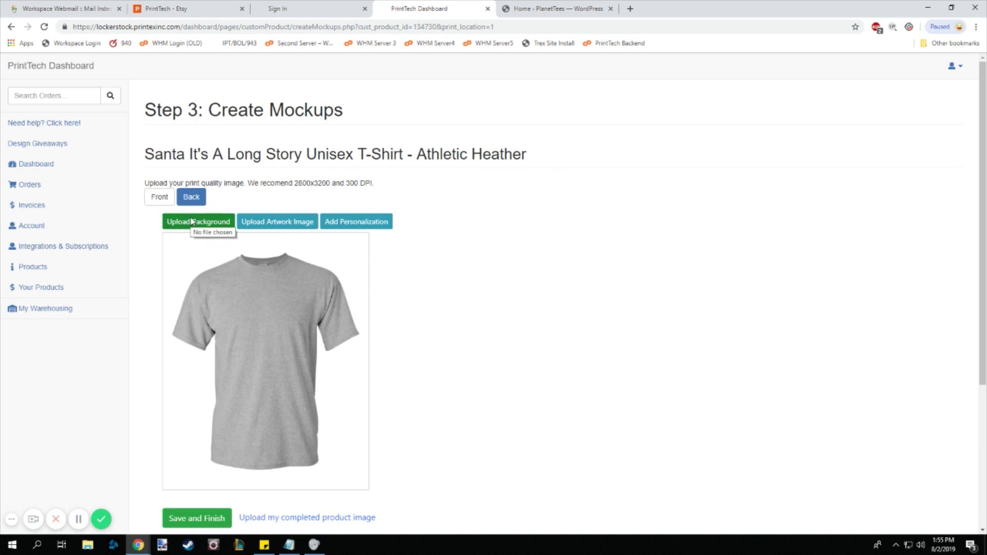
pyautogui.click(188, 199)
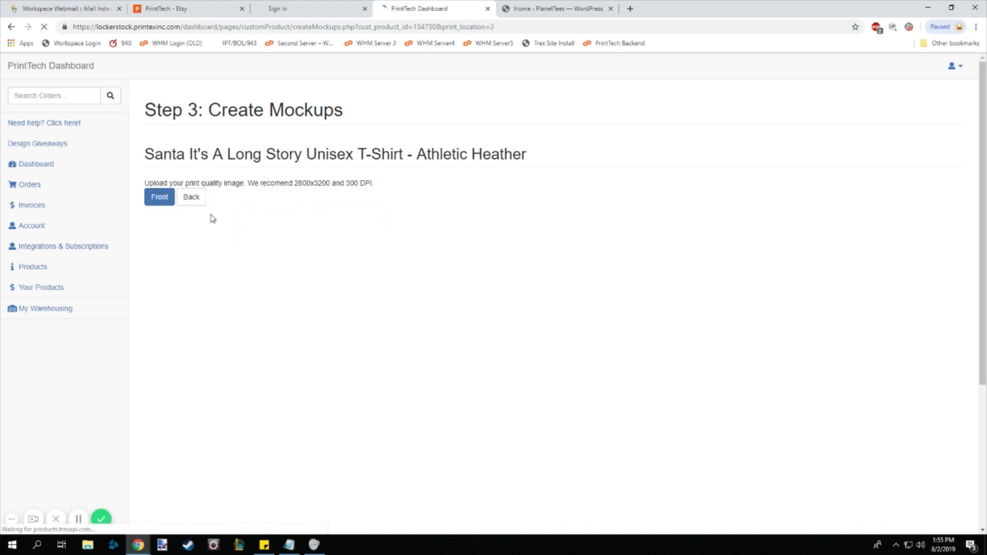
pyautogui.click(163, 201)
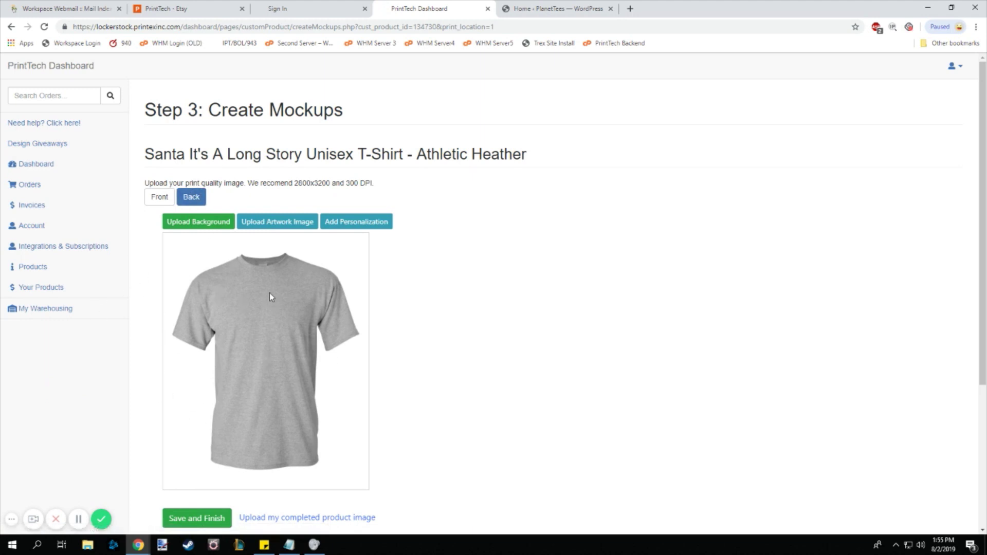
# - Upload the Santa artwork and position it larger and centred on the shirt's chest
pyautogui.click(267, 226)
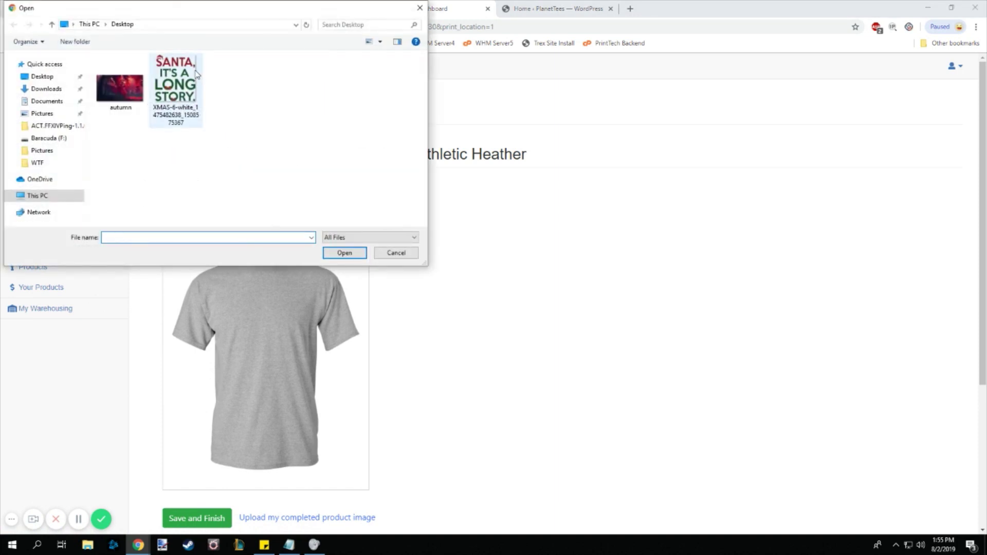
pyautogui.doubleClick(196, 74)
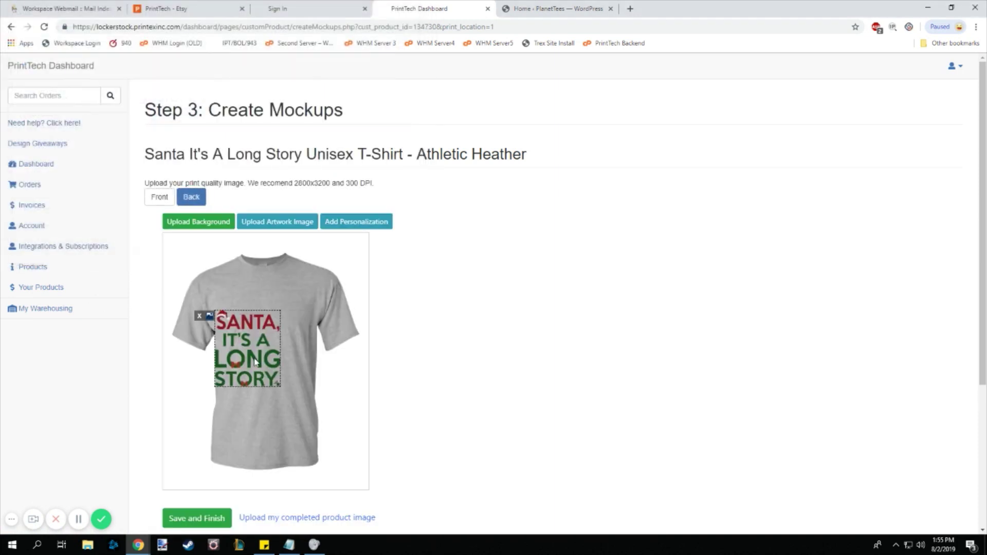
pyautogui.moveTo(248, 342); pyautogui.dragTo(259, 323)
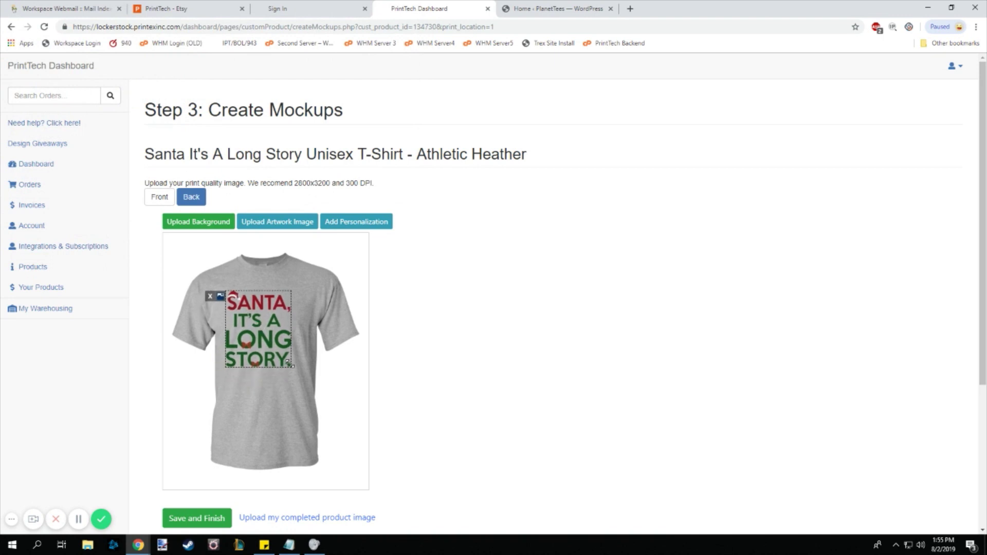
pyautogui.moveTo(289, 364); pyautogui.dragTo(313, 377)
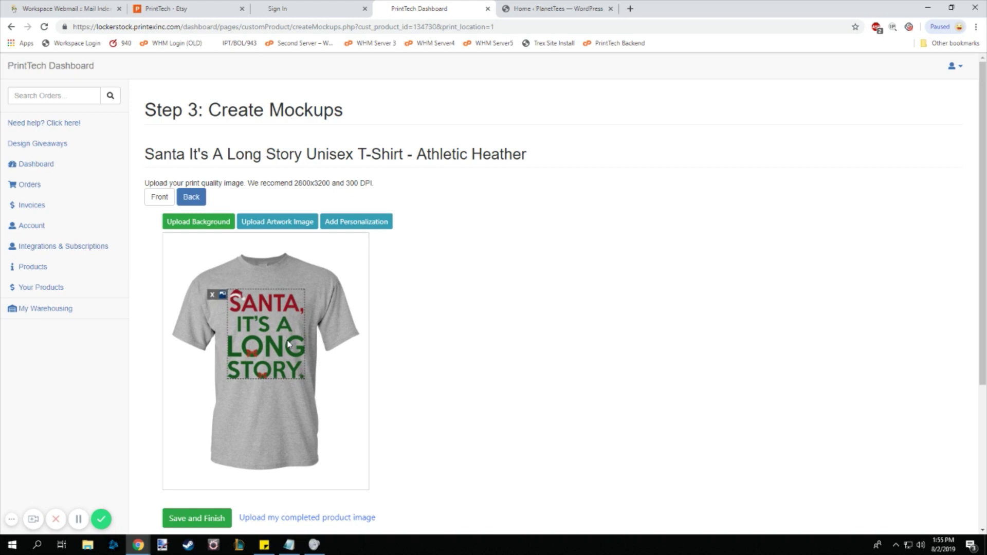
pyautogui.moveTo(289, 345); pyautogui.dragTo(287, 342)
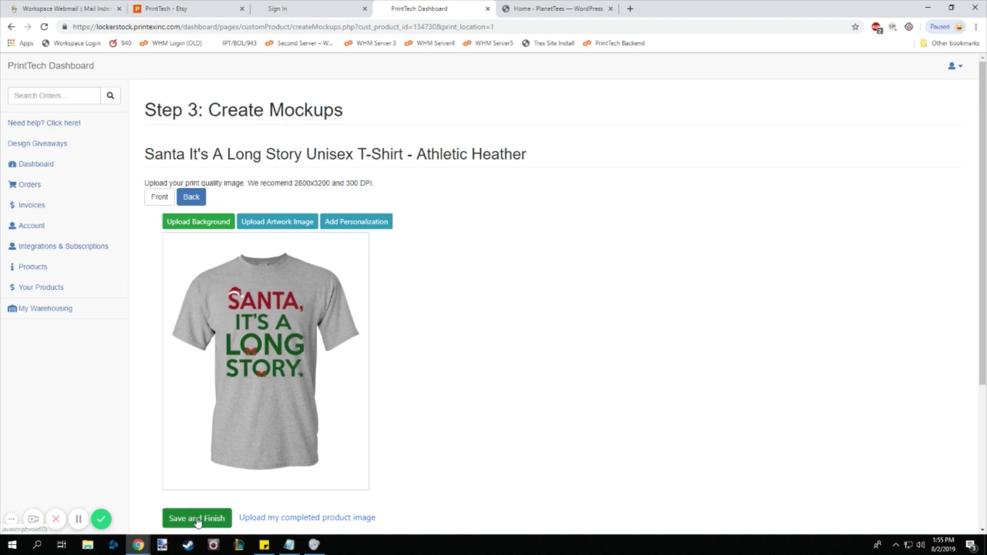
pyautogui.moveTo(288, 323)
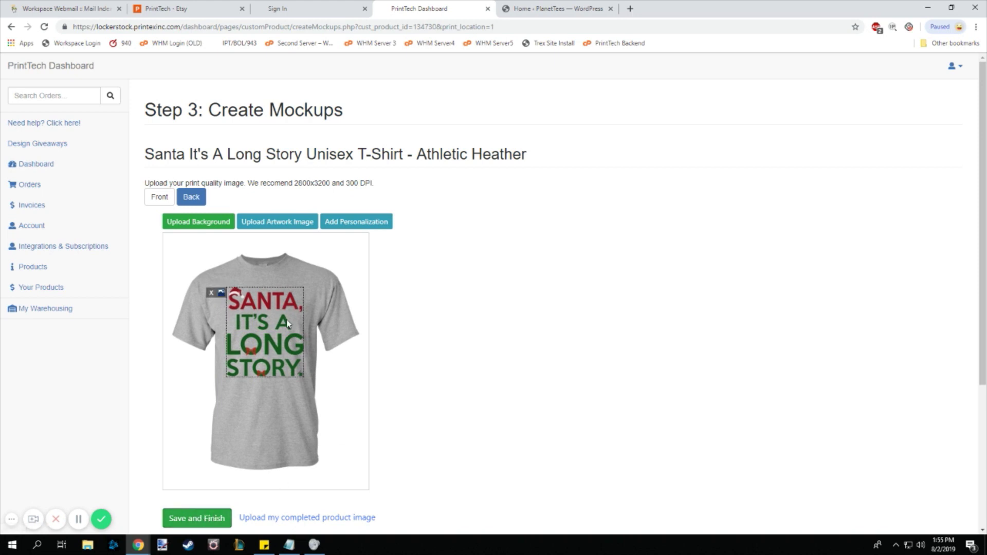
pyautogui.moveTo(296, 180); pyautogui.dragTo(374, 184)
pyautogui.scroll(-4, 247, 354)
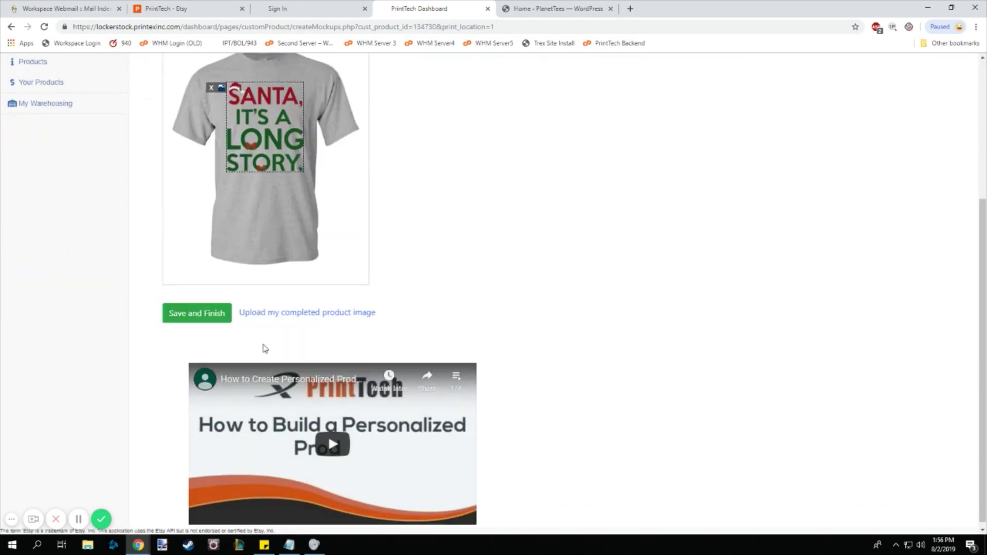
# - Save the mockup and review the Athletic Heather and White versions under Sizes and Colors
pyautogui.click(204, 315)
pyautogui.scroll(1, 202, 318)
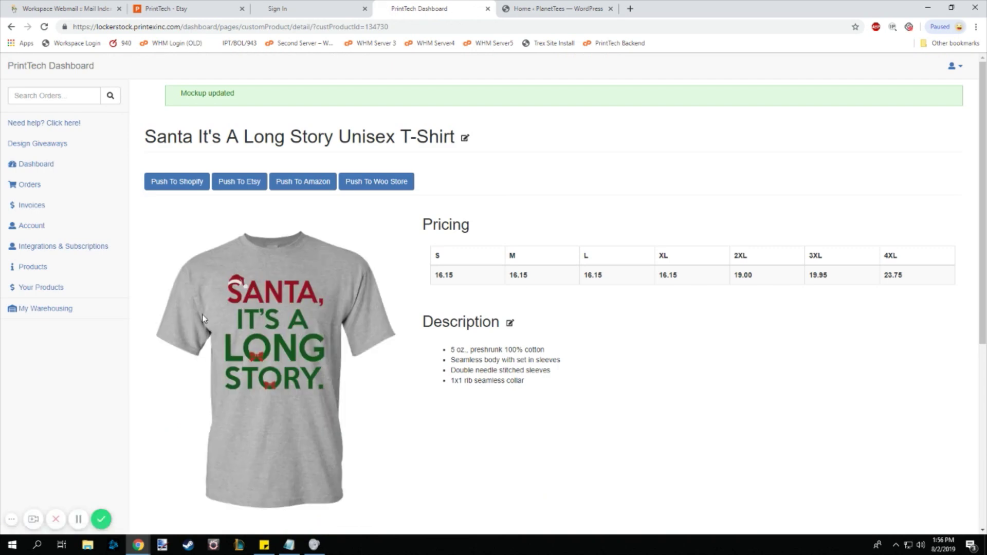
pyautogui.scroll(-6, 260, 314)
pyautogui.scroll(6, 288, 348)
pyautogui.scroll(-4, 341, 350)
pyautogui.scroll(4, 341, 346)
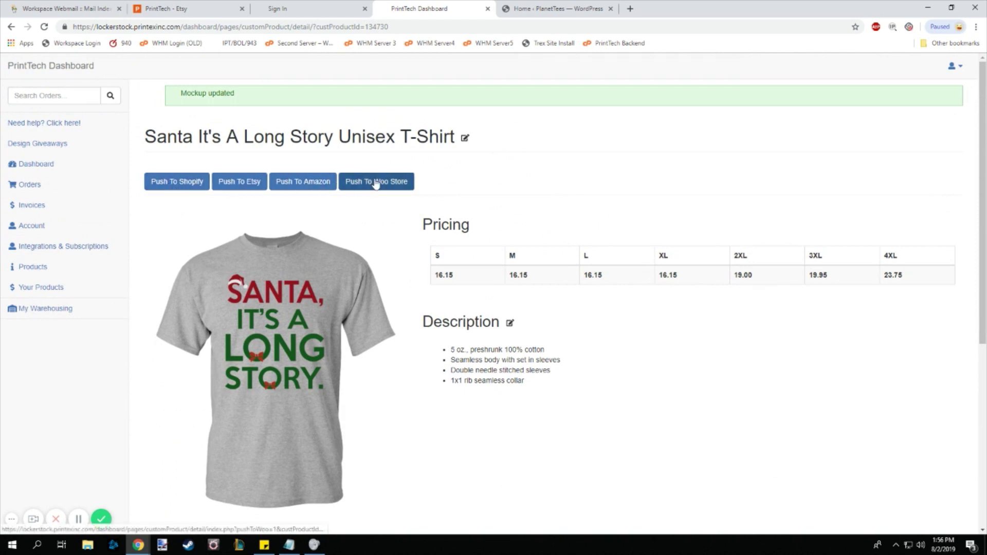
pyautogui.scroll(-4, 391, 334)
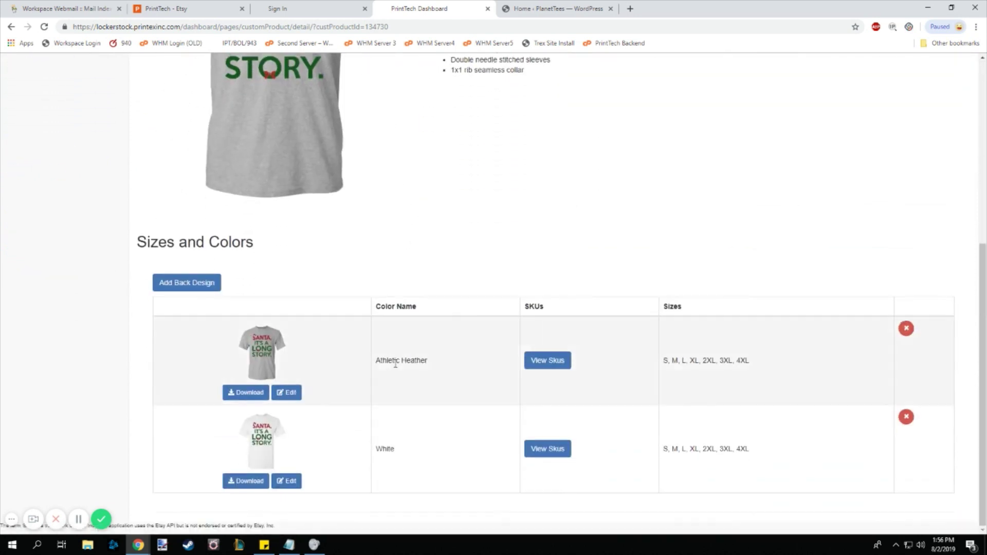
# - Push the Santa shirt to the WooCommerce store and go to the PlanetTees WordPress admin
pyautogui.click(374, 181)
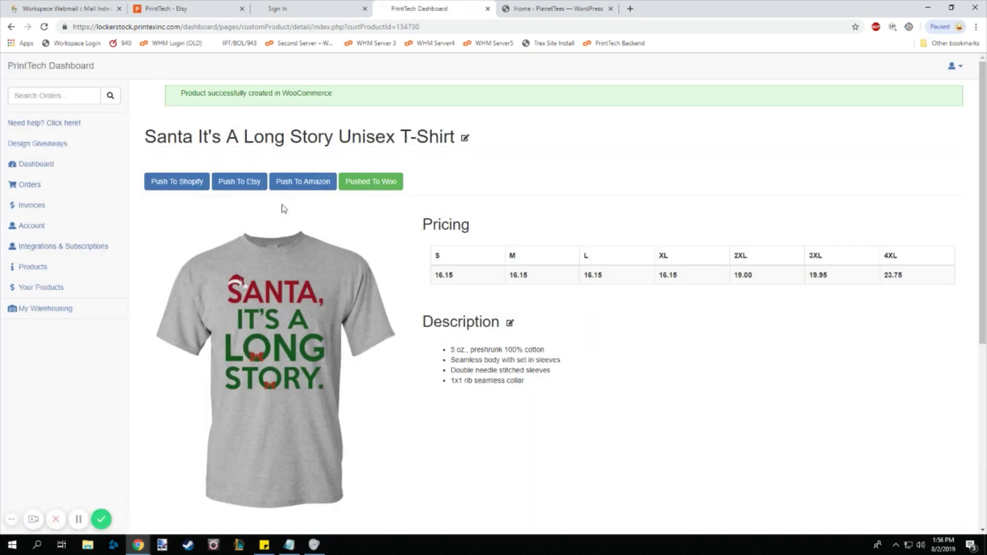
pyautogui.moveTo(176, 99); pyautogui.dragTo(337, 95)
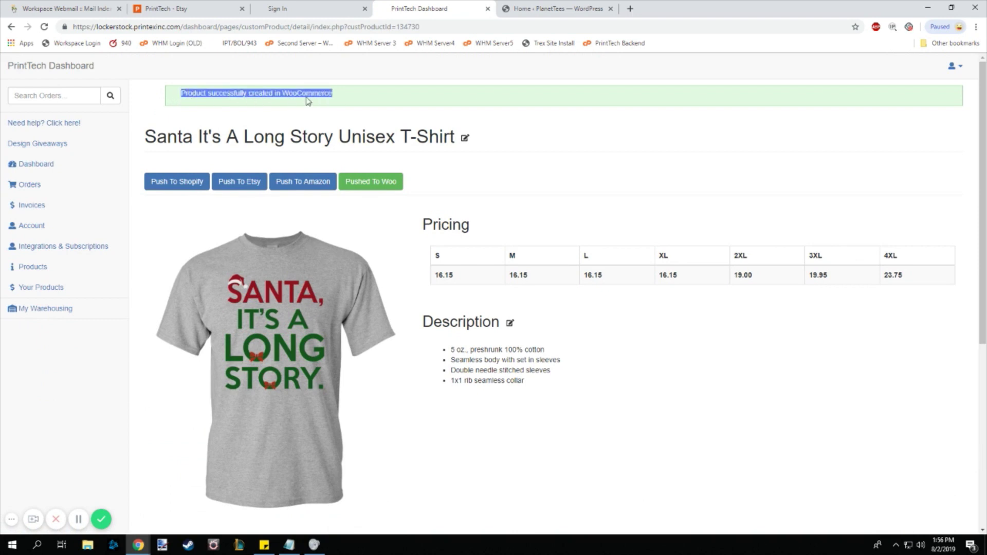
pyautogui.click(343, 103)
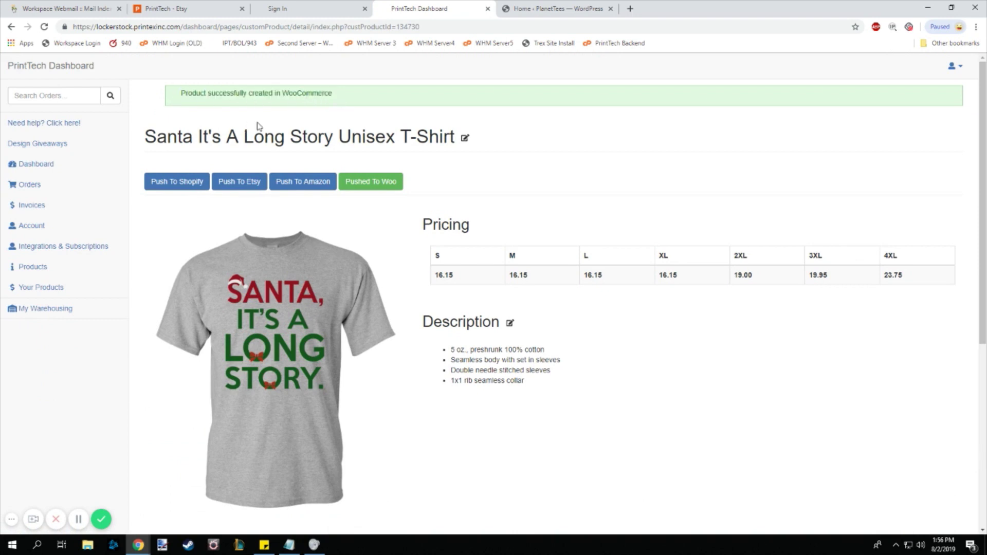
pyautogui.moveTo(178, 95); pyautogui.dragTo(358, 91)
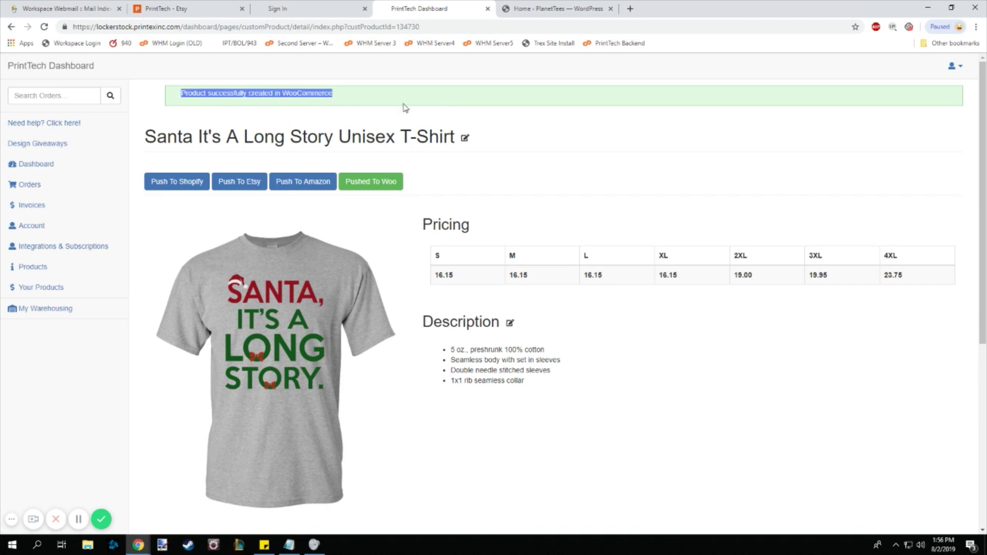
pyautogui.click(539, 11)
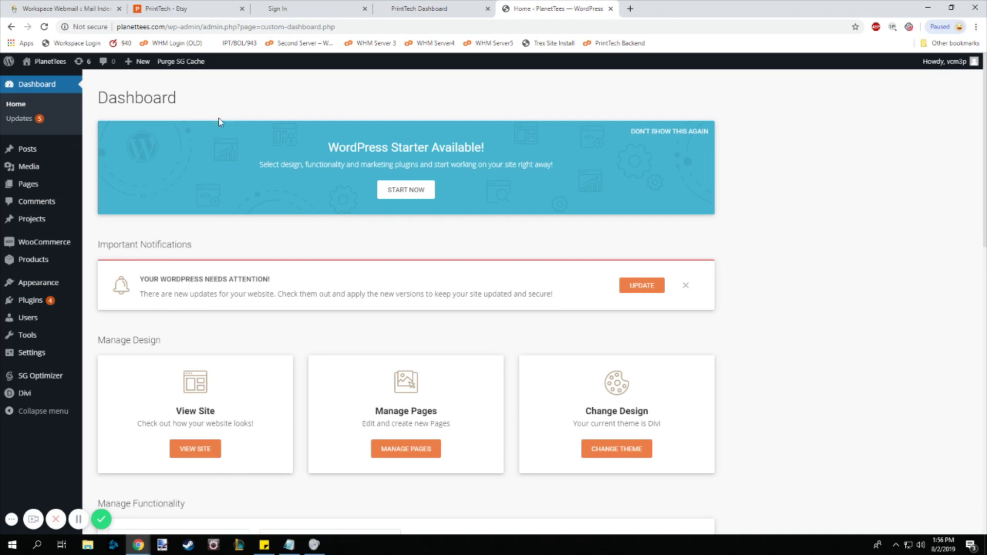
# - From All Products, open Santa It's A Long Story Unisex T-Shirt in the editor and review its description and shirt image
pyautogui.moveTo(77, 262)
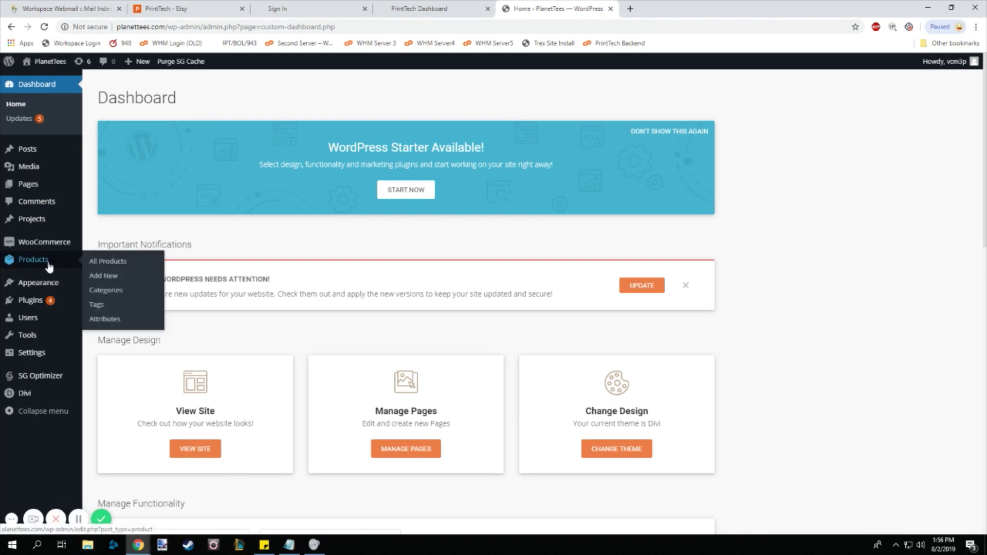
pyautogui.click(113, 261)
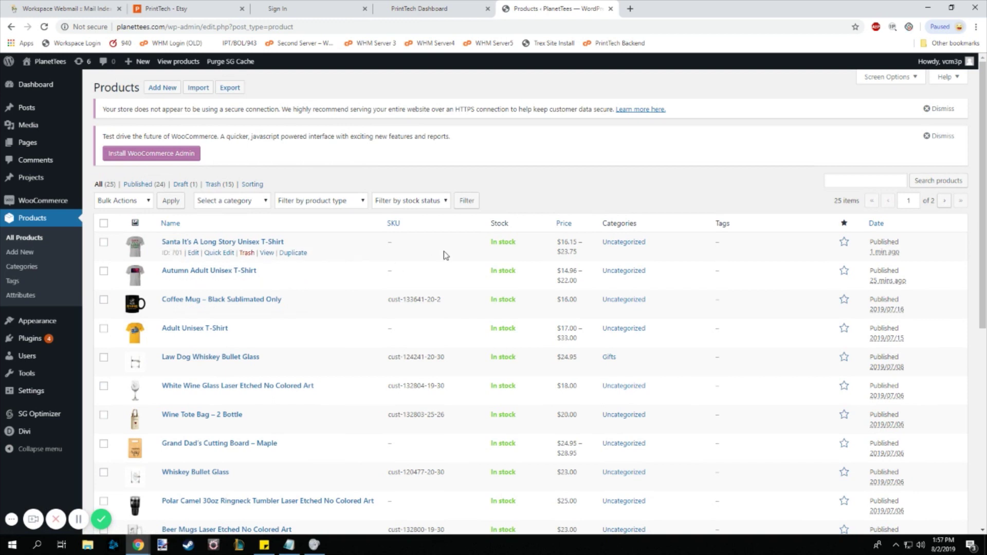
pyautogui.click(193, 256)
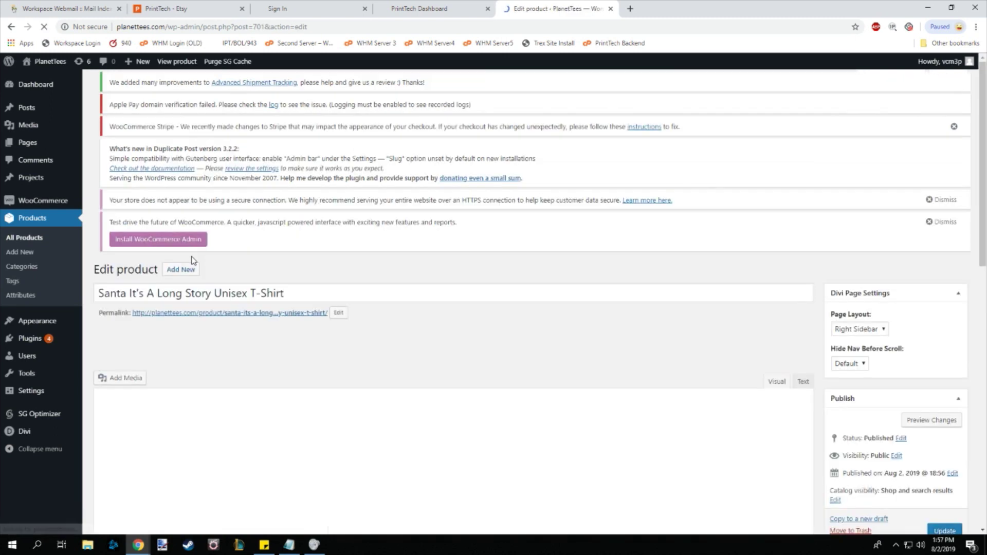
pyautogui.scroll(-3, 344, 269)
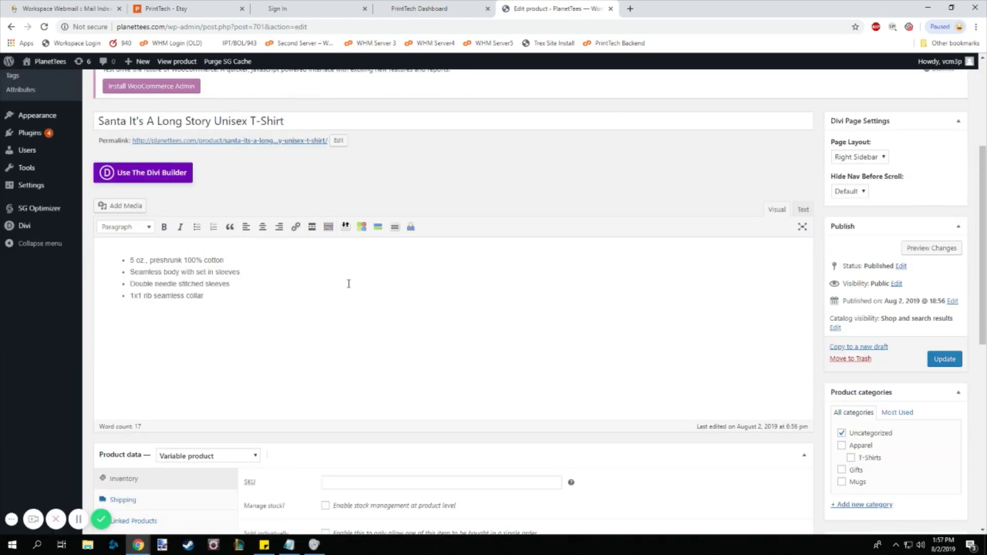
pyautogui.scroll(5, 349, 283)
pyautogui.scroll(-8, 202, 313)
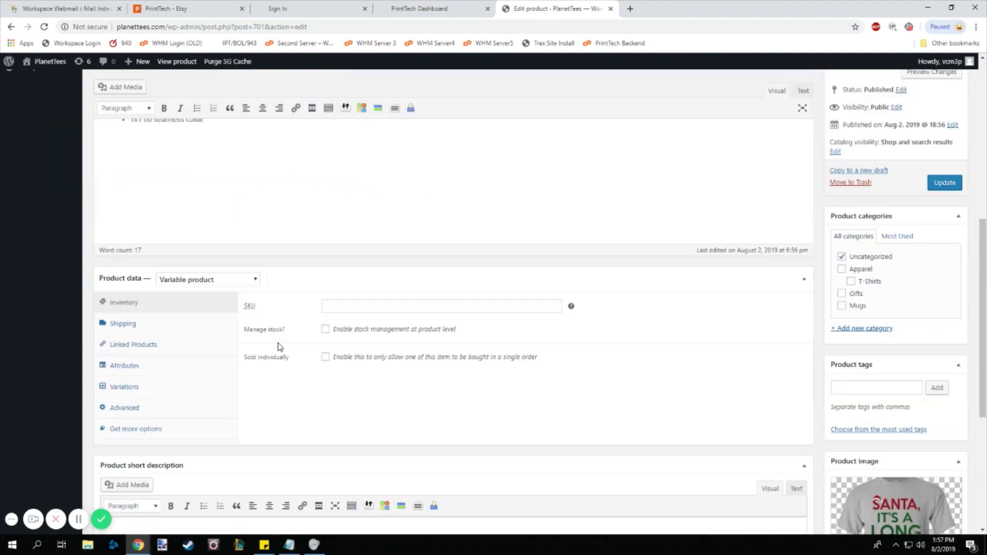
pyautogui.scroll(3, 256, 266)
pyautogui.scroll(-8, 223, 304)
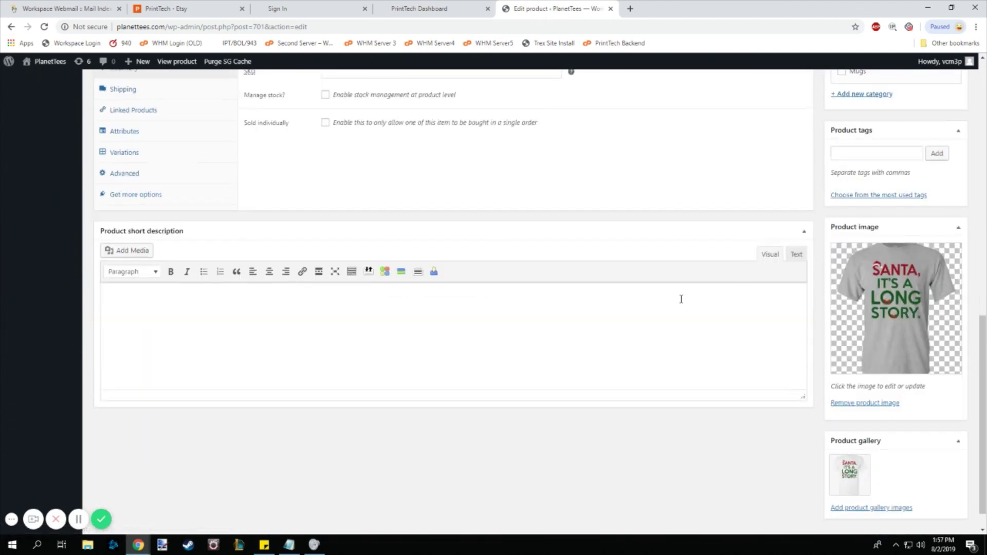
pyautogui.scroll(15, 681, 299)
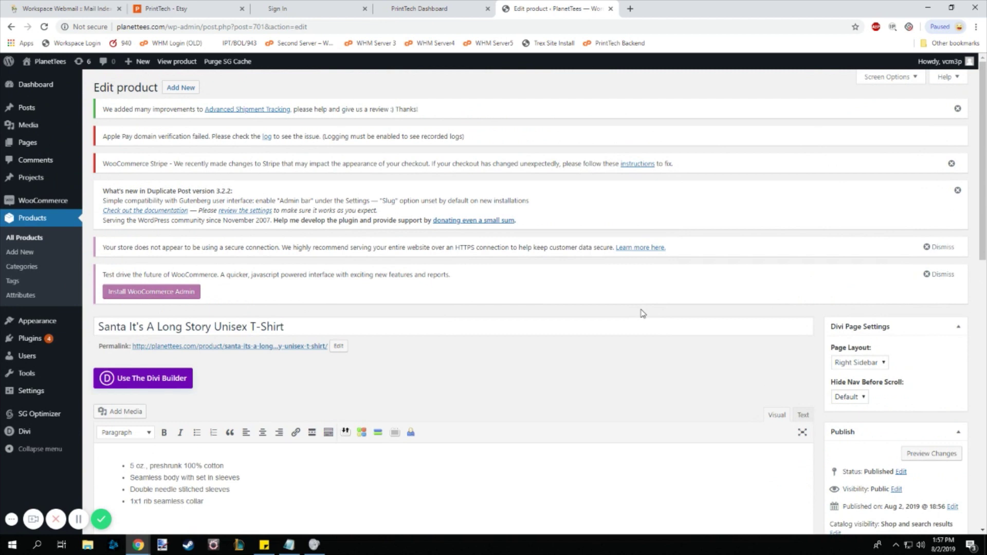